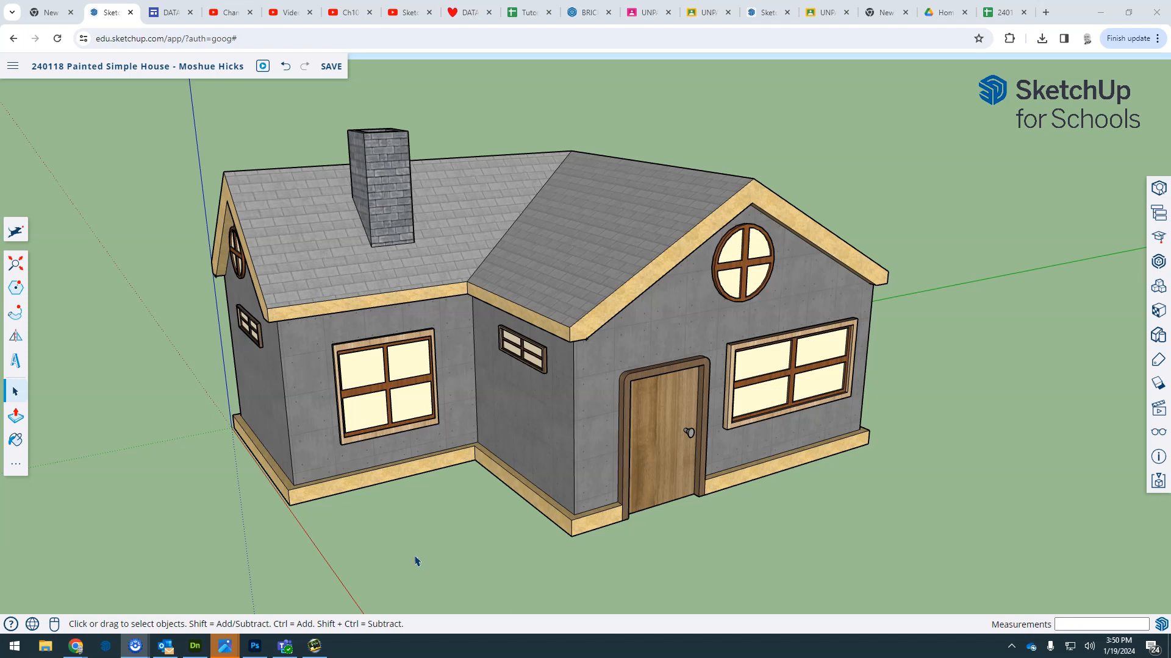
Select all of the house geometry and make it one group.
key("ctrl+a")
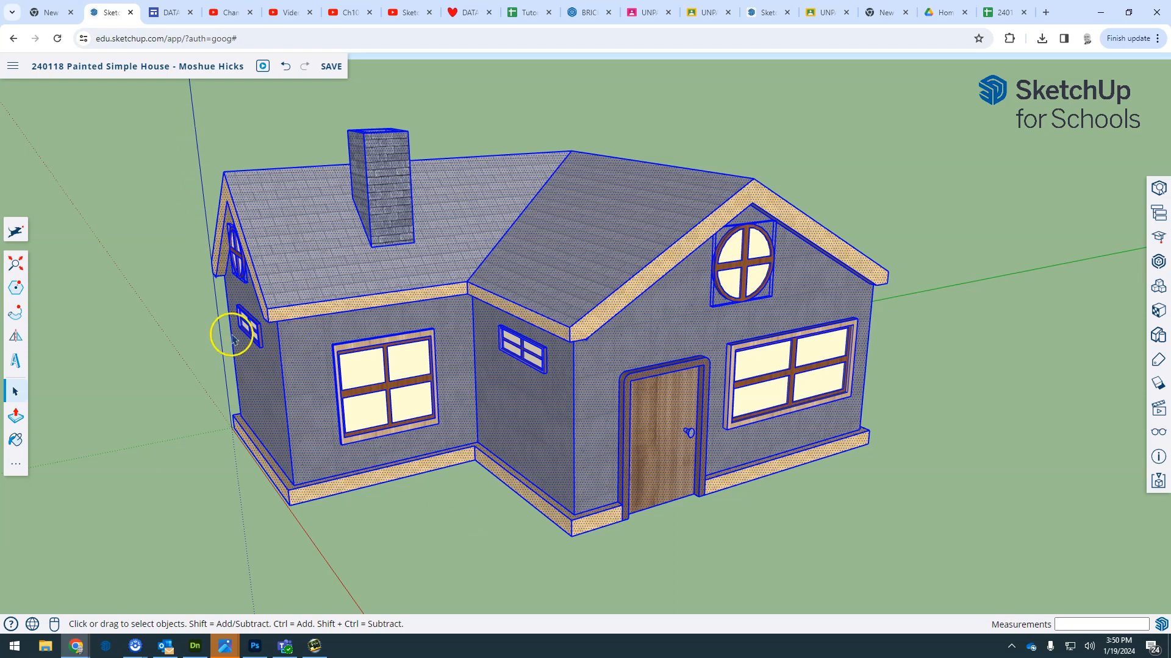
right_click(595, 289)
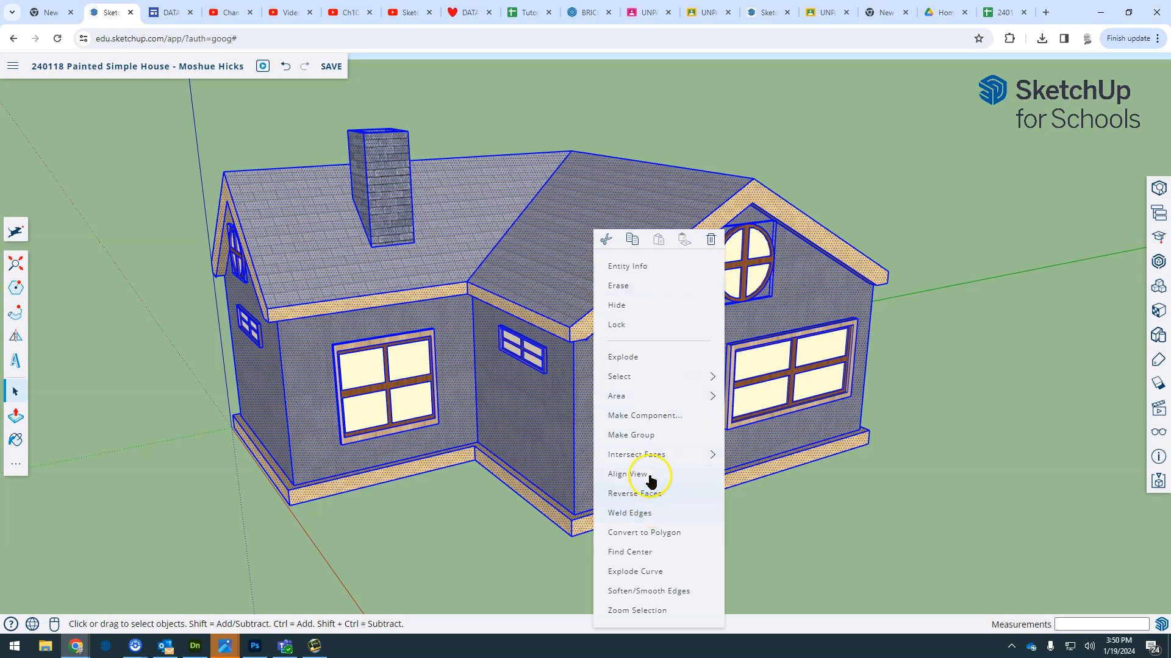
left_click(644, 443)
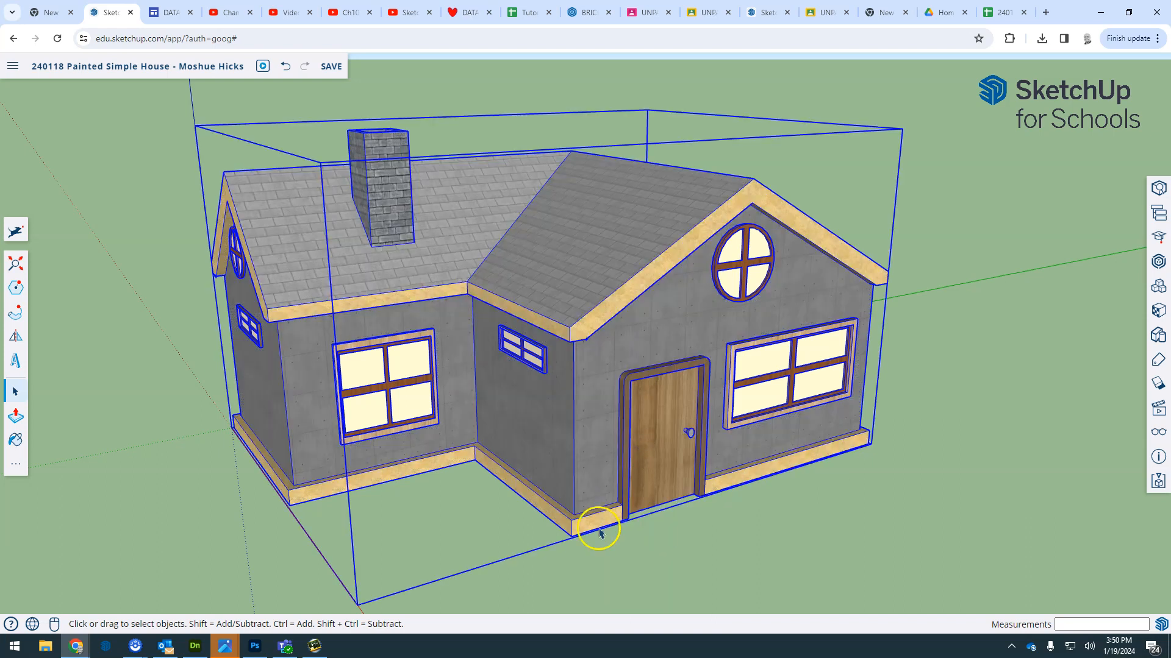
From underneath, move the house group about 16' 2" along the green axis in the negative direction, toward centring it on the origin.
key("o")
left_click_drag(690, 556, 738, 492)
middle_click_drag(738, 493, 580, 489)
scroll(580, 490, "down", 5)
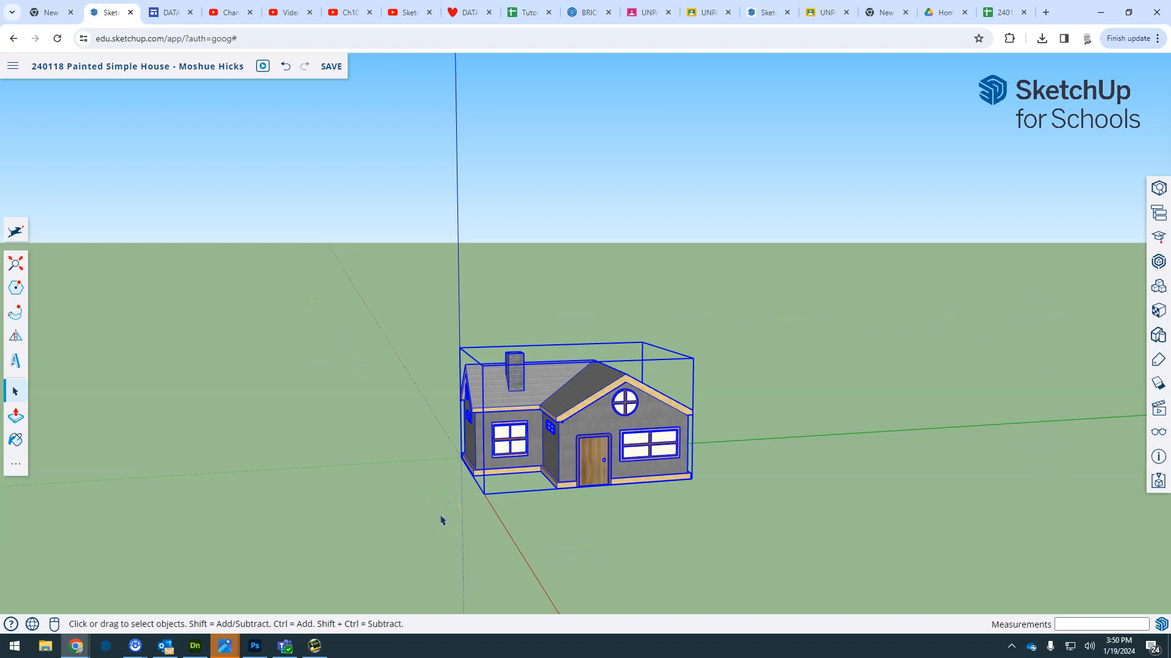
middle_click_drag(565, 541, 602, 451)
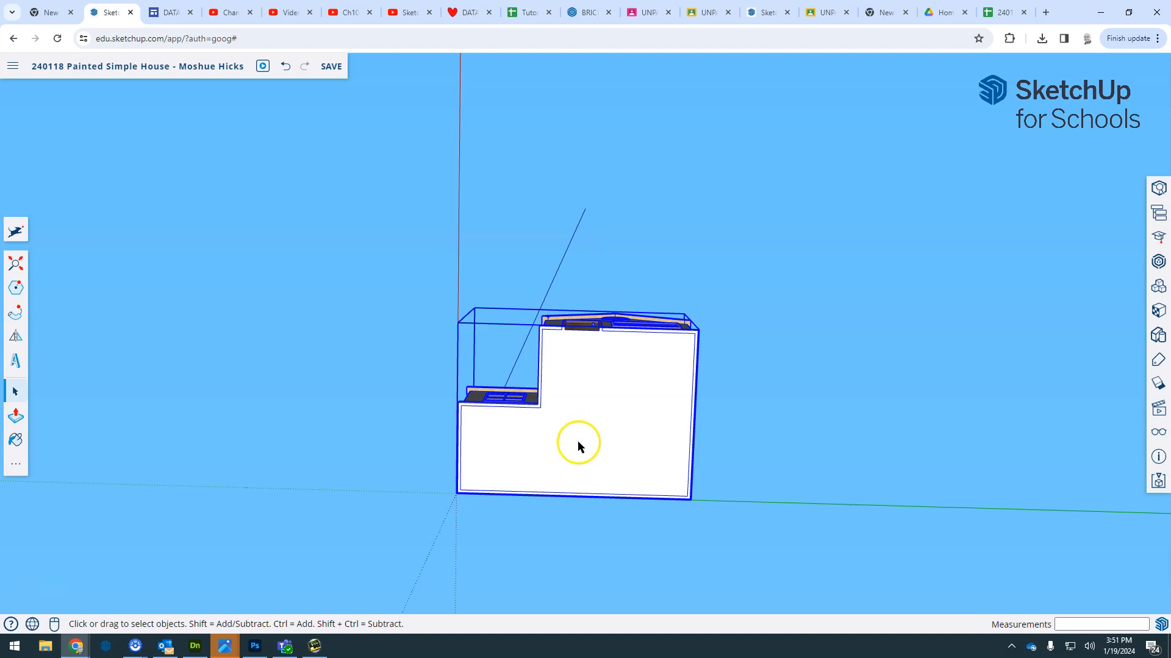
left_click(611, 451)
key("m")
left_click(616, 450)
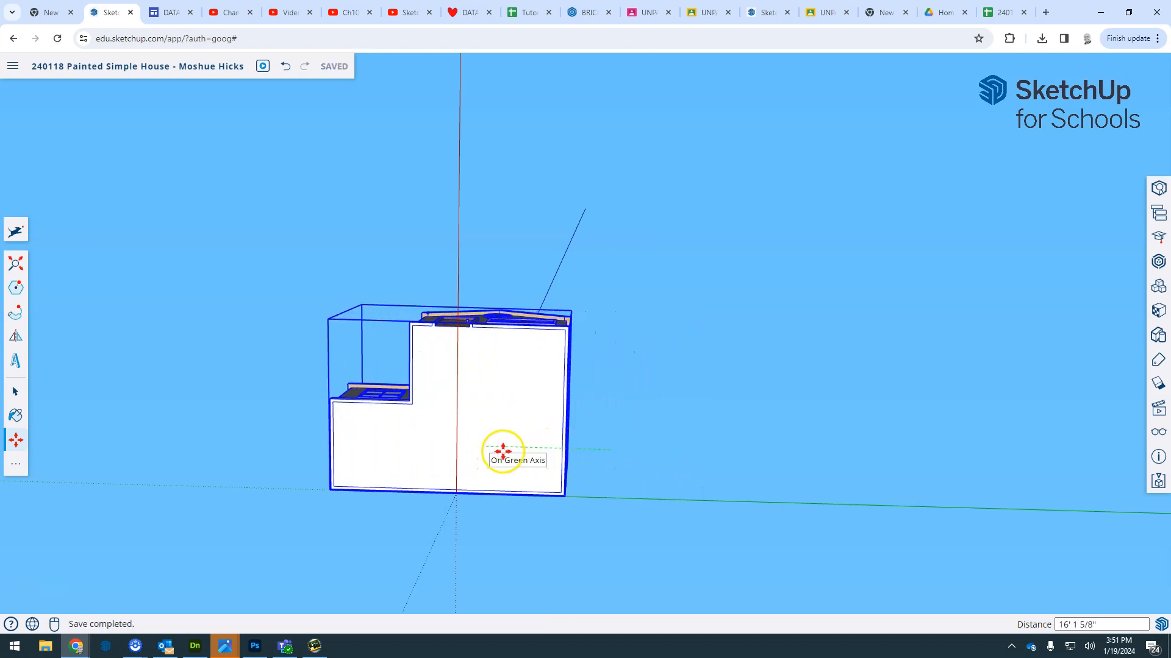
left_click(503, 451)
Fine-tune the house group along the green axis with moves of about 1' 4" and 4", aligning its middle grips with the red axis.
scroll(512, 446, "up", 5)
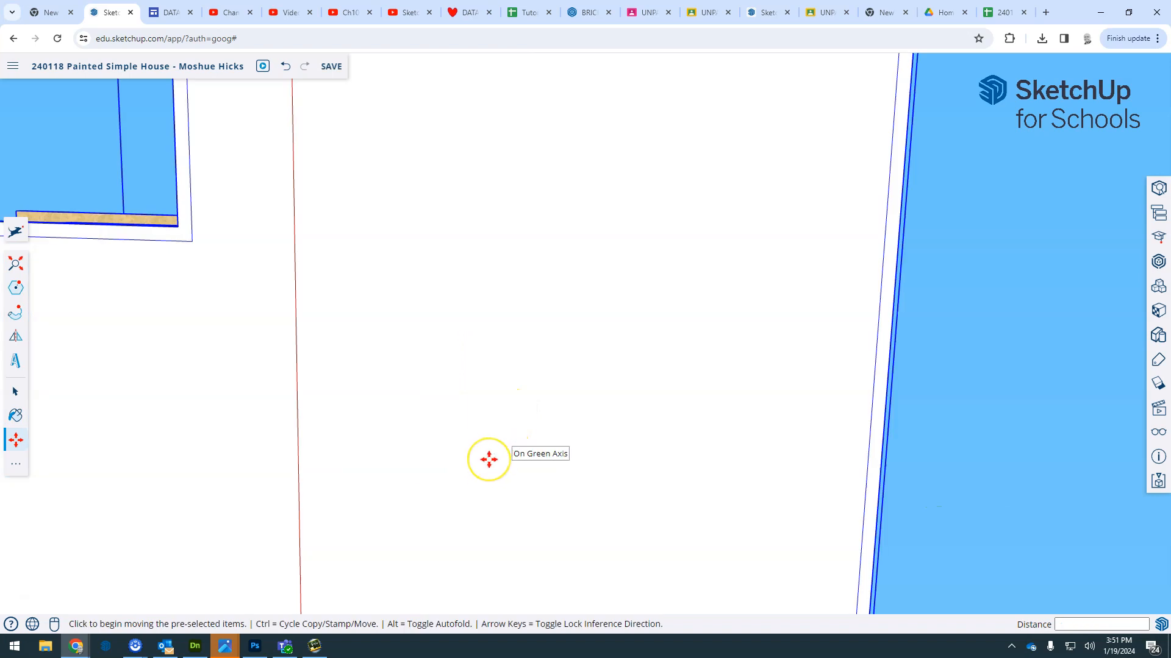
scroll(489, 459, "down", 1)
scroll(487, 469, "down", 3)
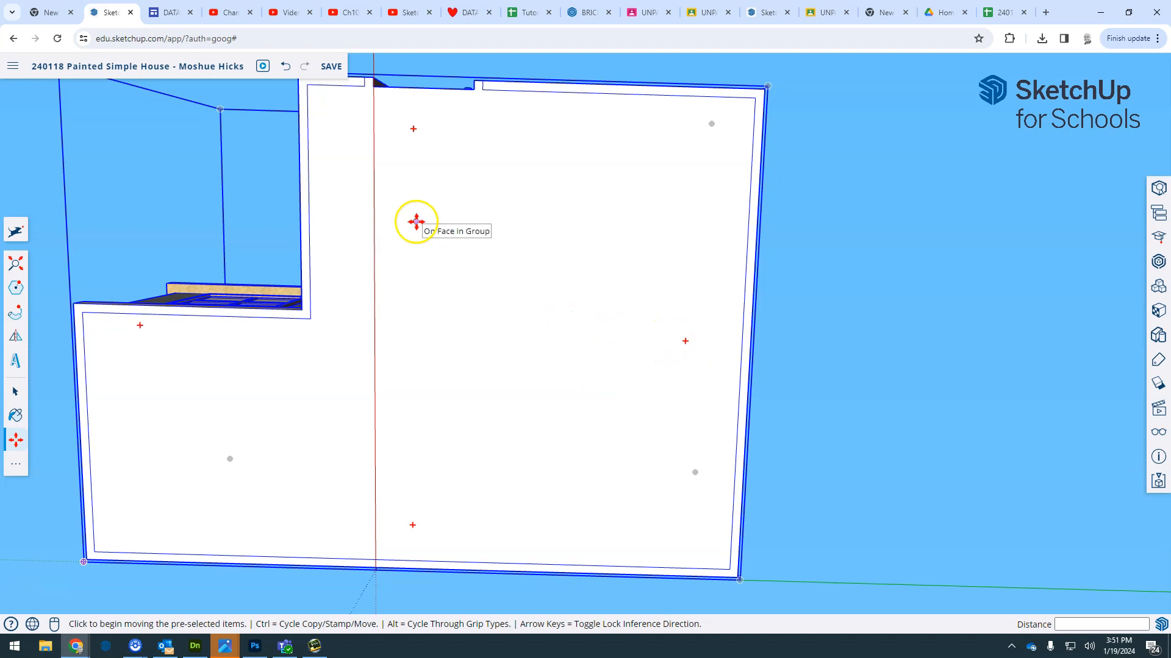
left_click(520, 274)
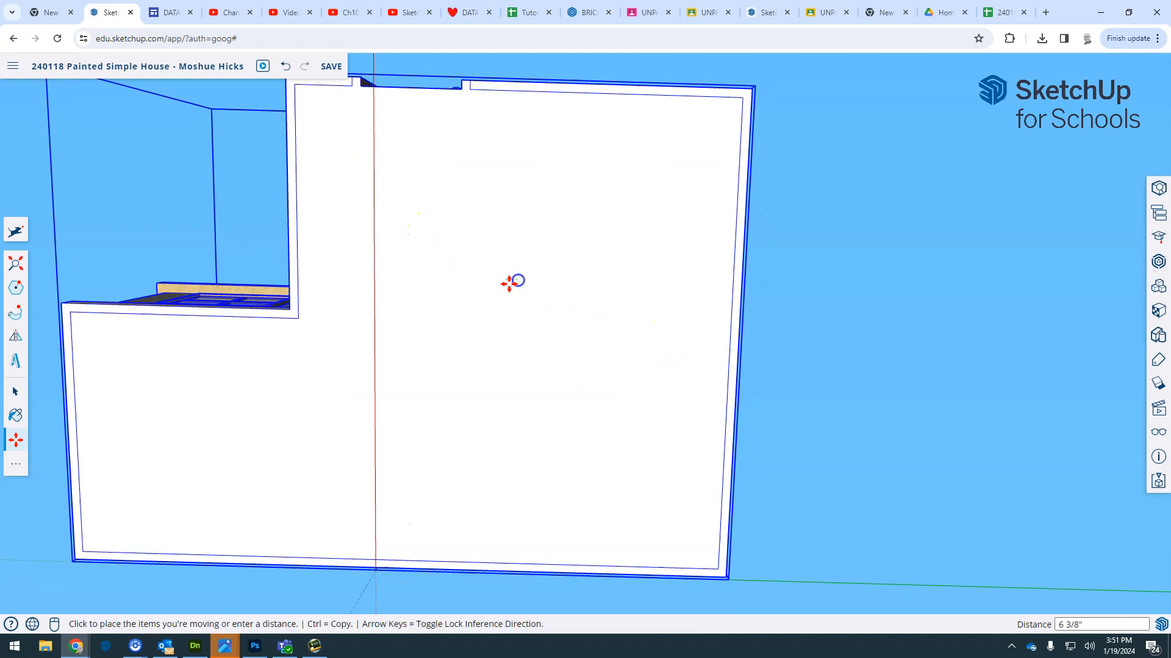
left_click(486, 281)
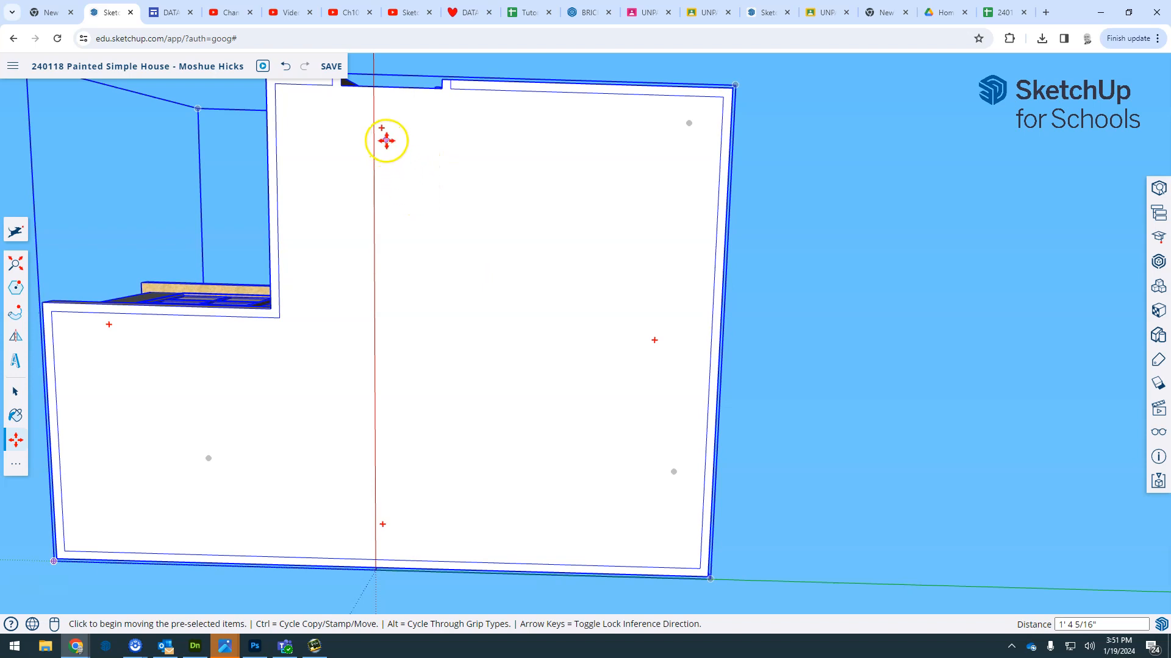
scroll(386, 141, "up", 6)
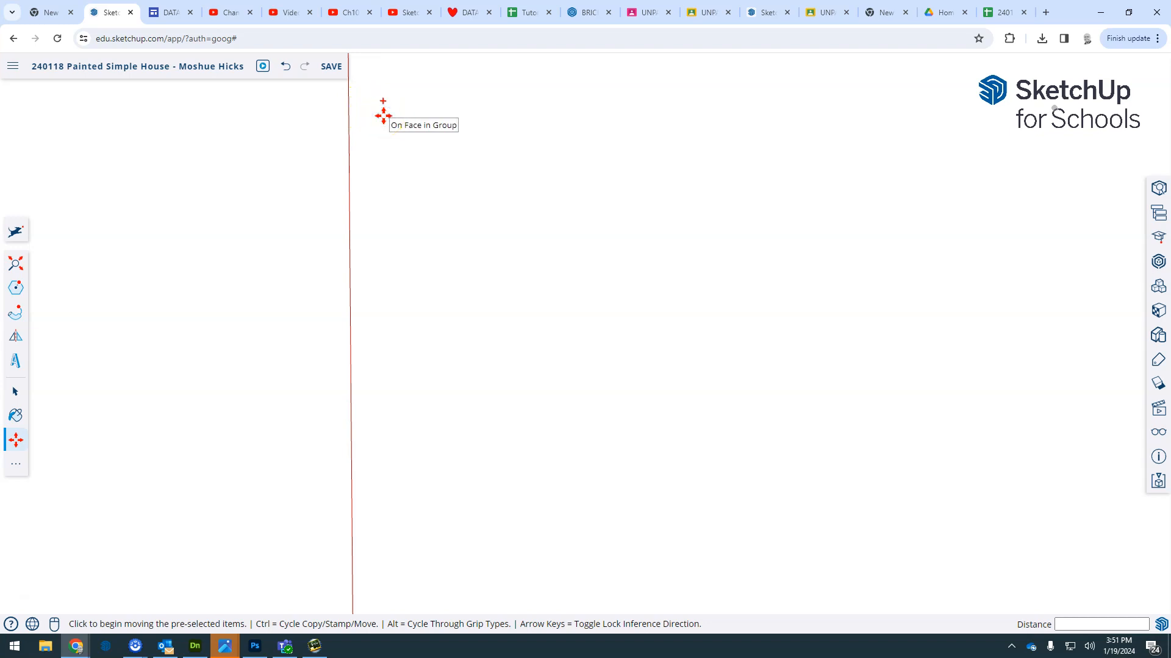
left_click(376, 115)
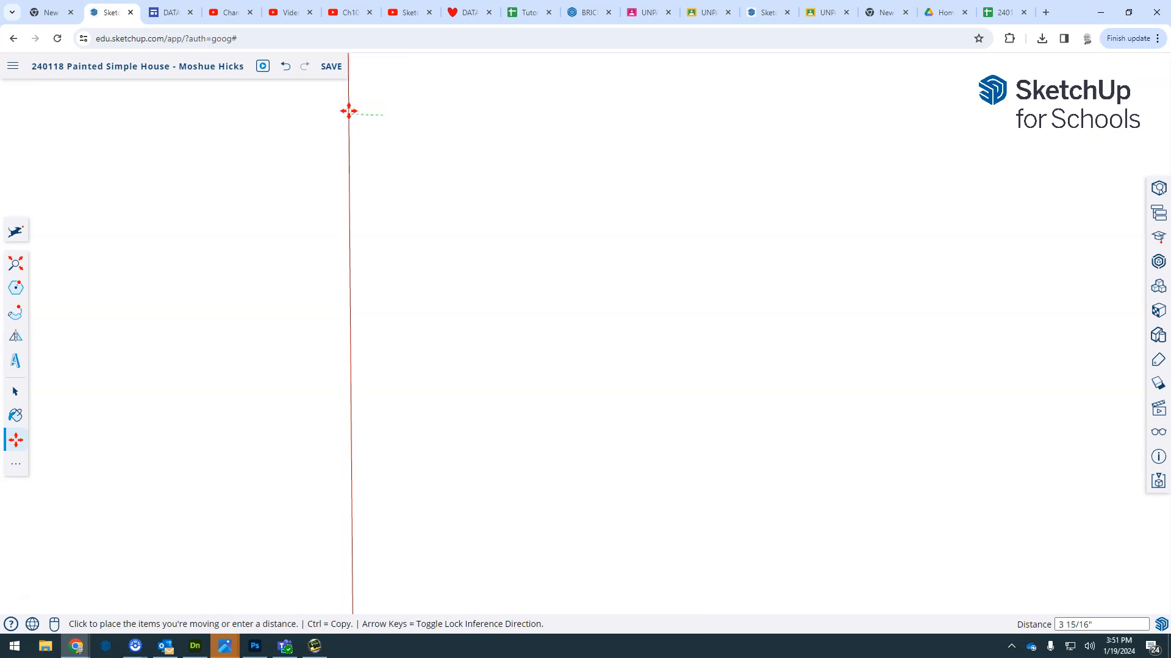
left_click(347, 113)
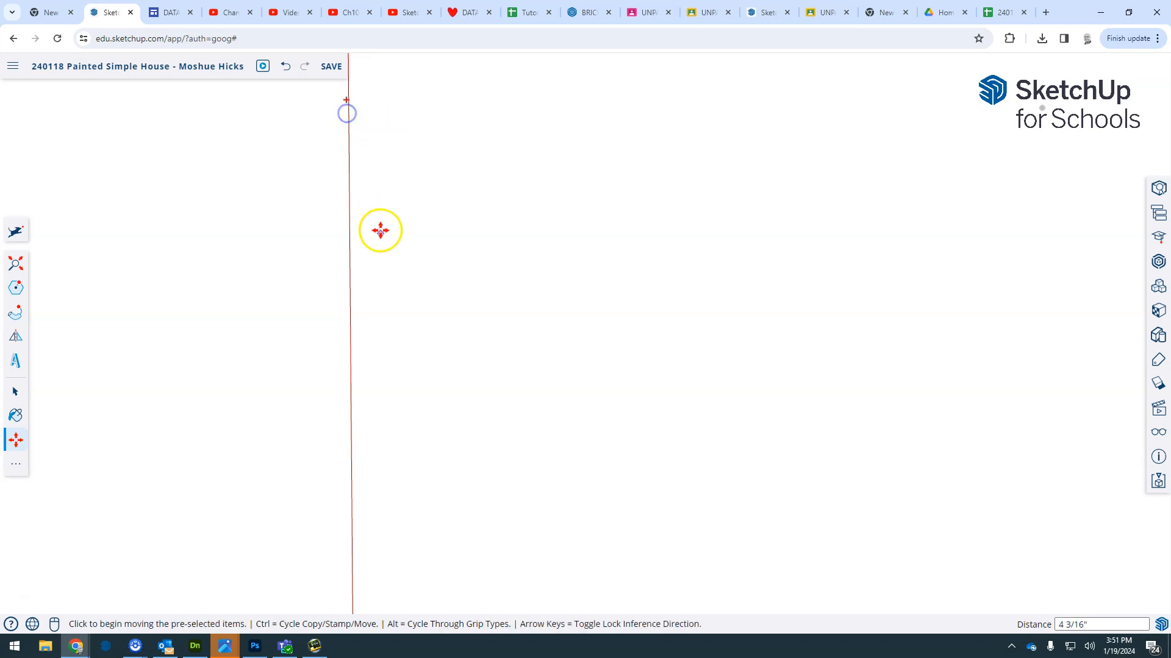
Move the house group about 11' backward along the red axis so the origin lies beneath the house, and deselect it.
scroll(398, 253, "down", 2)
scroll(427, 315, "down", 5)
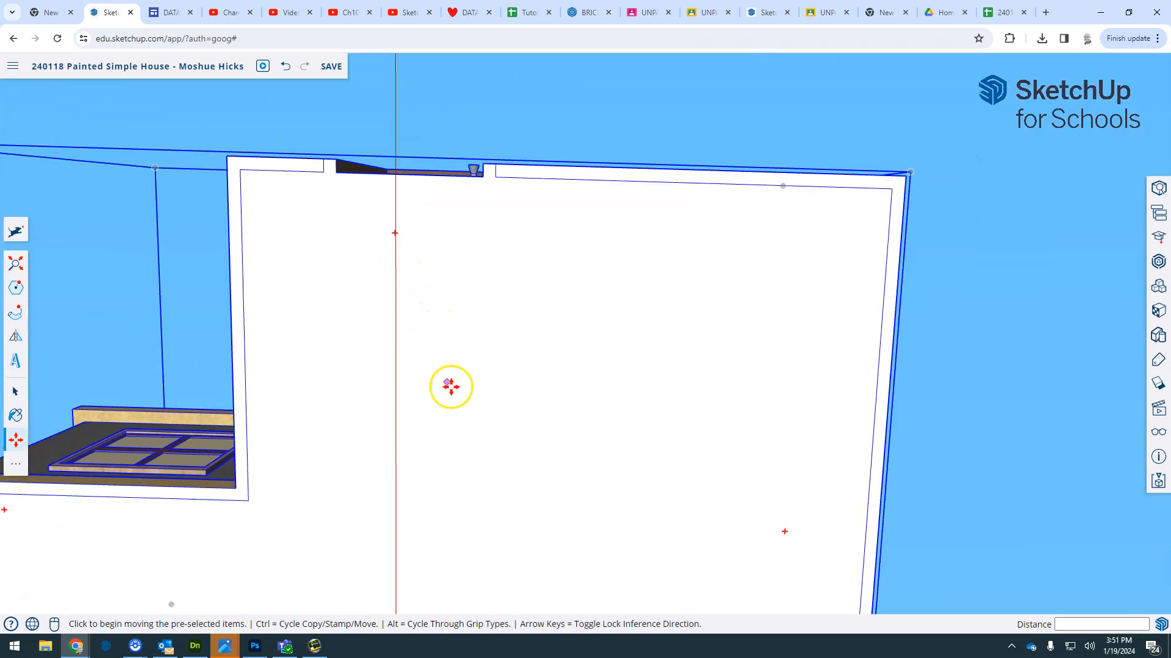
middle_click_drag(468, 417, 402, 175)
key("m")
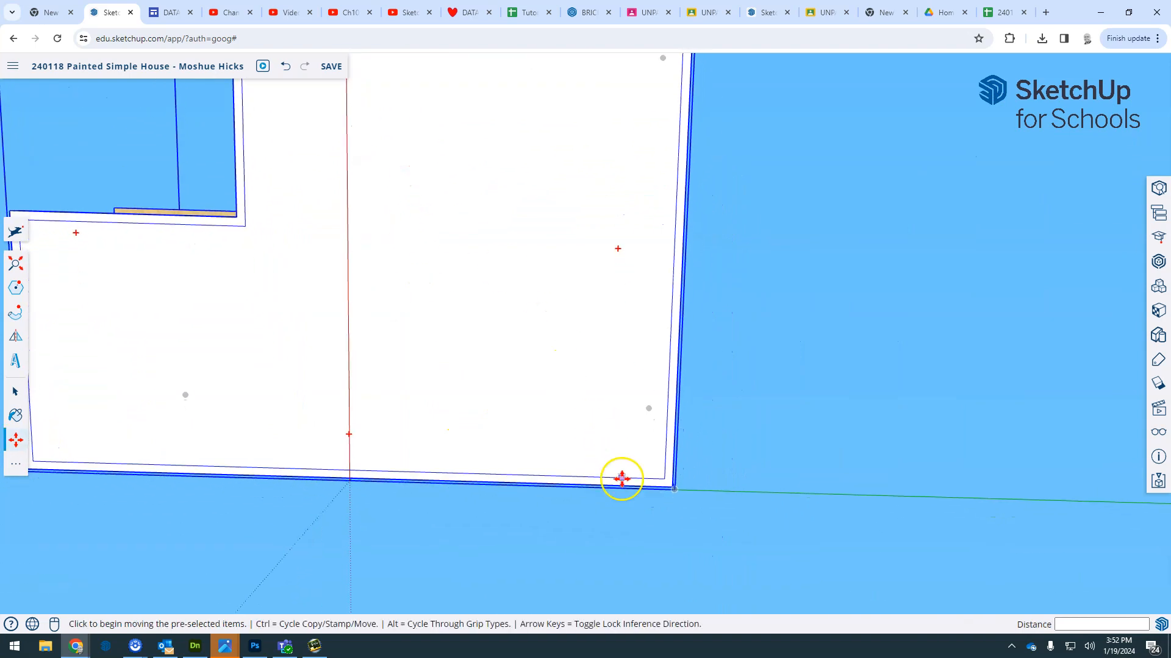
left_click(604, 248)
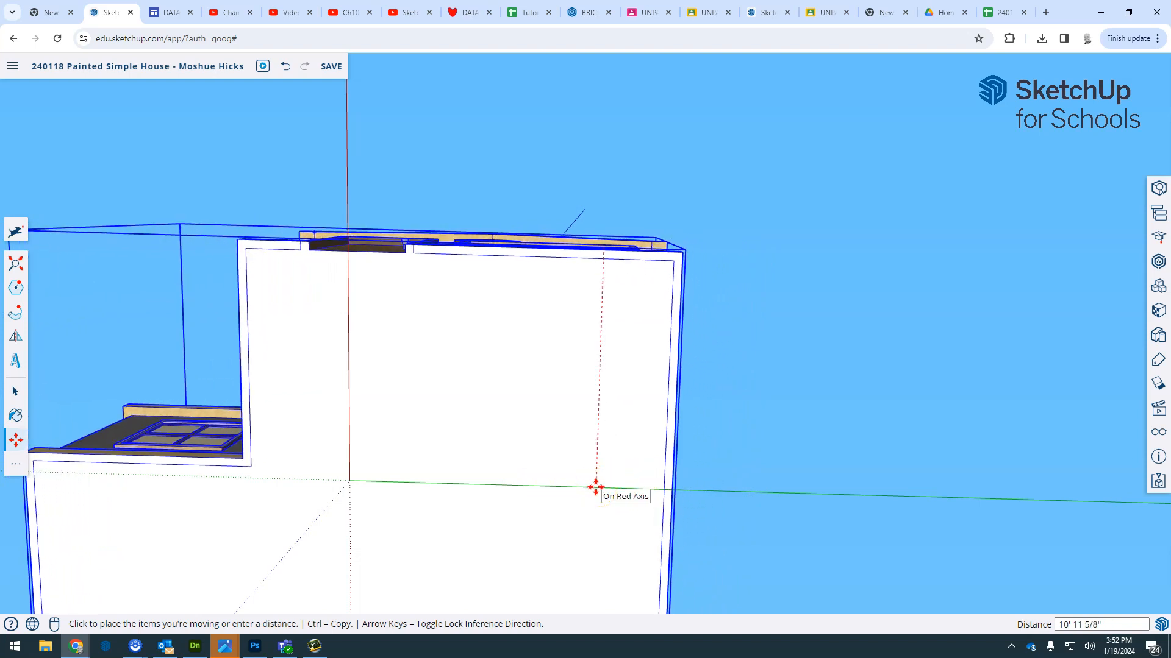
left_click(595, 488)
scroll(466, 537, "down", 2)
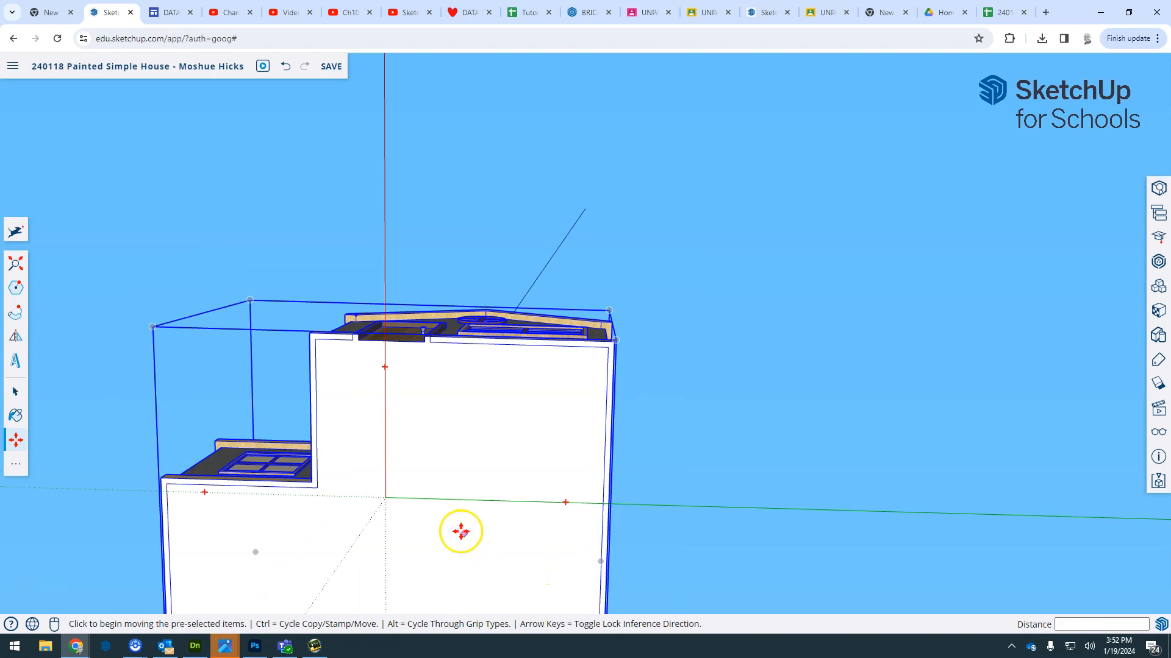
middle_click_drag(460, 522, 566, 522)
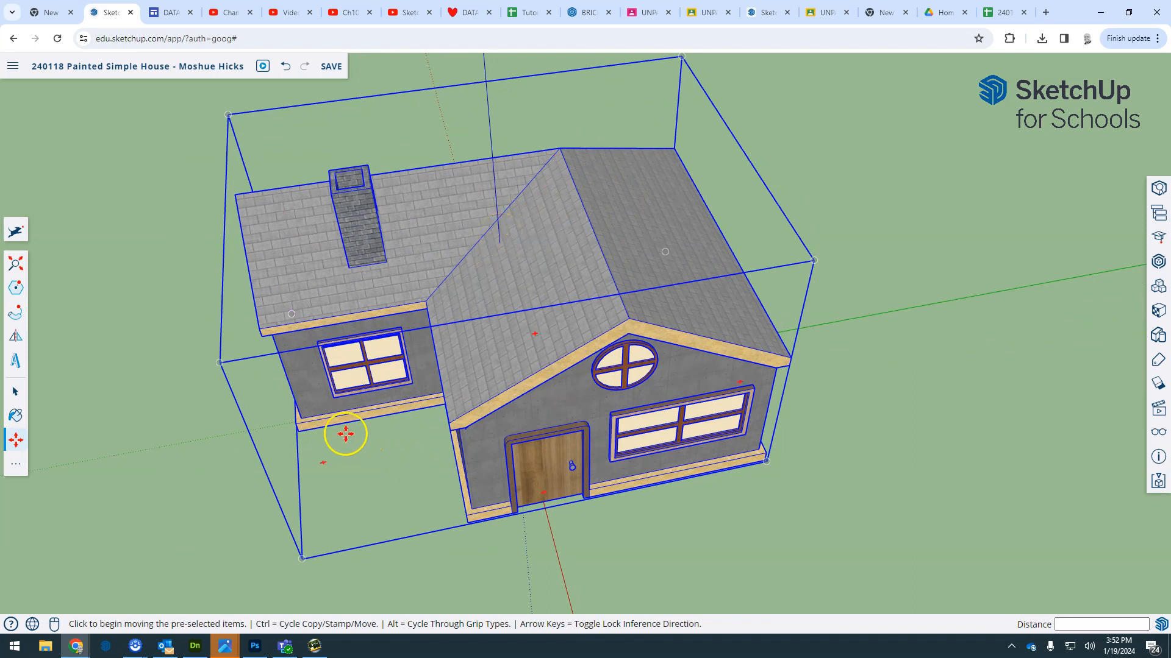
key("space")
left_click(653, 554)
Hide the model axes in the display settings.
key("o")
middle_click_drag(656, 554, 708, 368)
mouse_move(720, 501)
middle_mouse_down()
mouse_move(705, 486)
mouse_move(722, 501)
middle_mouse_up()
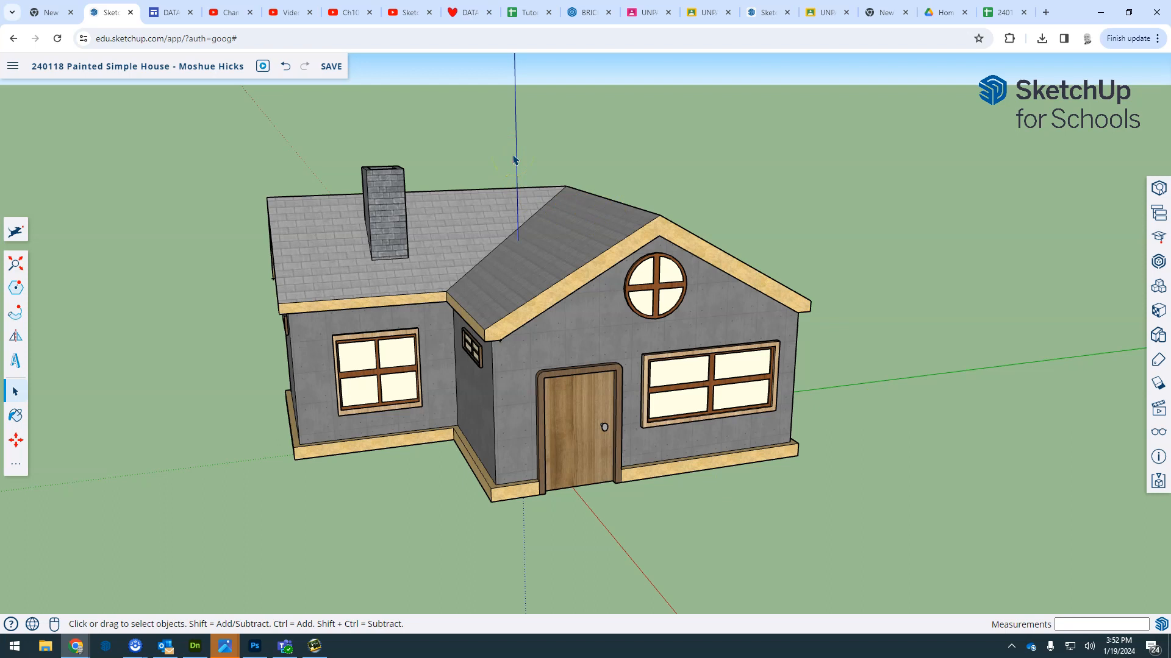
scroll(502, 345, "up", 3)
scroll(502, 345, "up", 5)
scroll(564, 421, "down", 10)
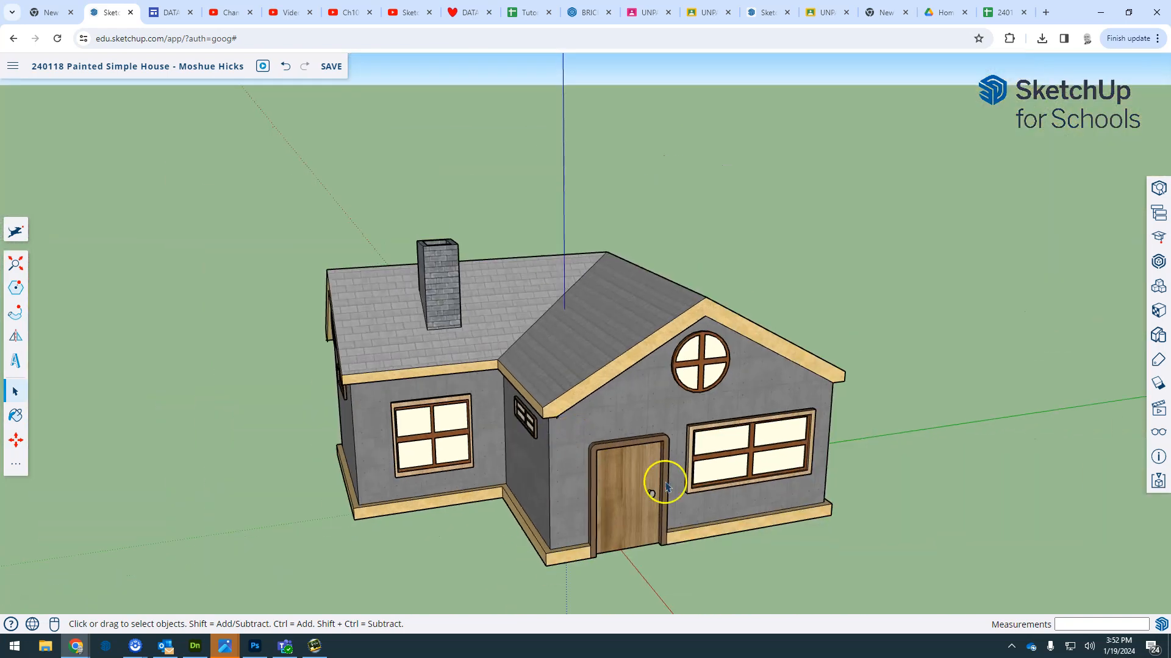
left_click(1157, 434)
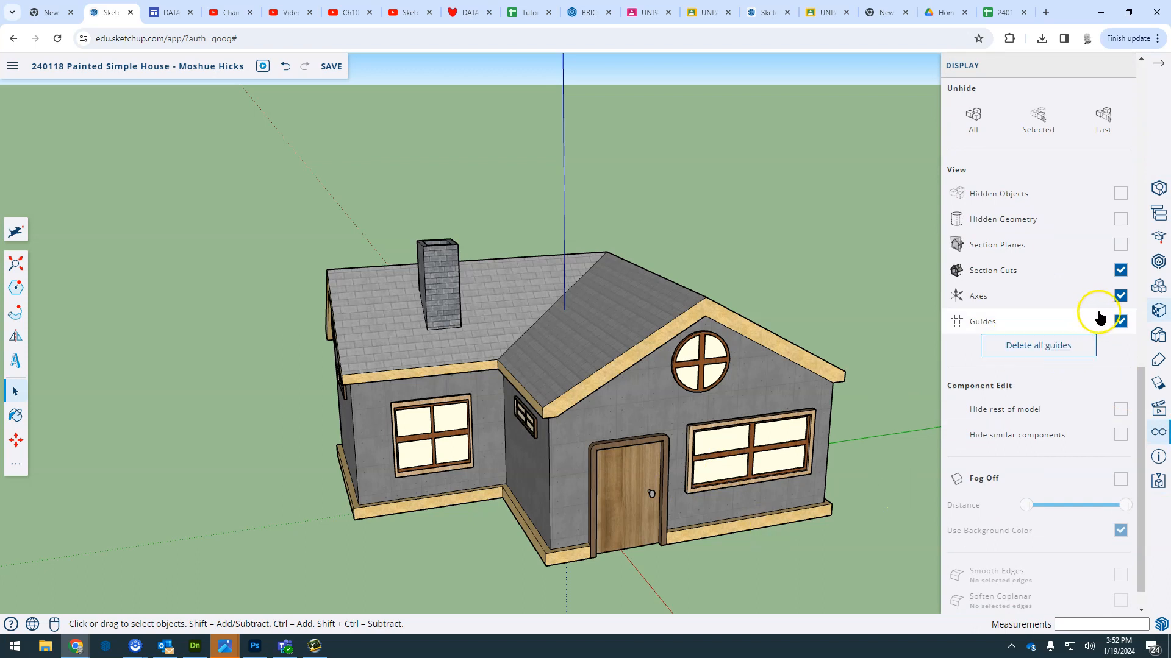
left_click(1122, 297)
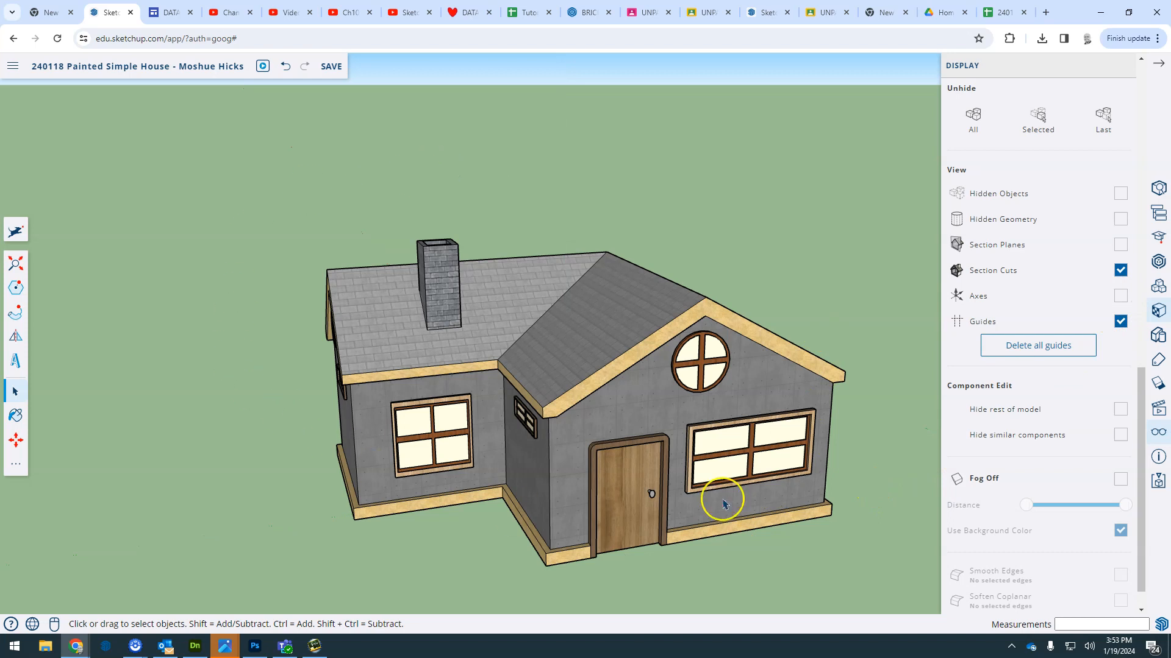
left_click(1162, 68)
Examine the grouped house from the front, the back, above the roof and the gable side.
middle_click_drag(928, 470, 954, 488, "shift")
scroll(852, 447, "up", 2)
scroll(872, 470, "up", 1)
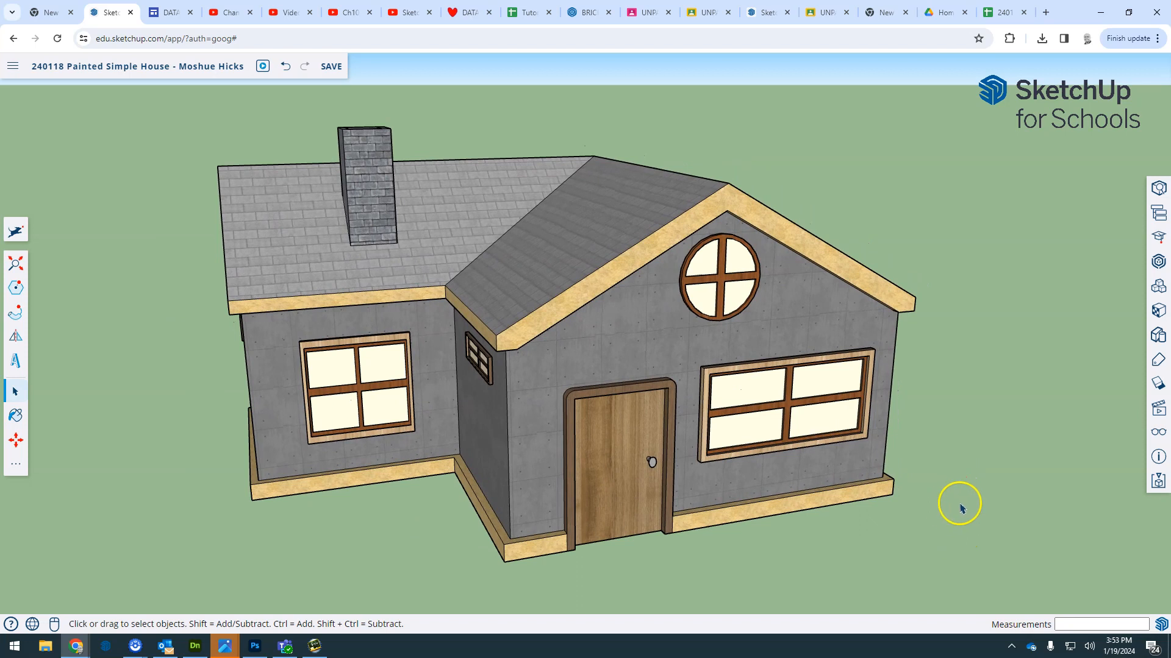
middle_click_drag(1014, 458, 608, 433)
middle_click_drag(936, 393, 360, 379)
middle_click_drag(616, 322, 690, 383)
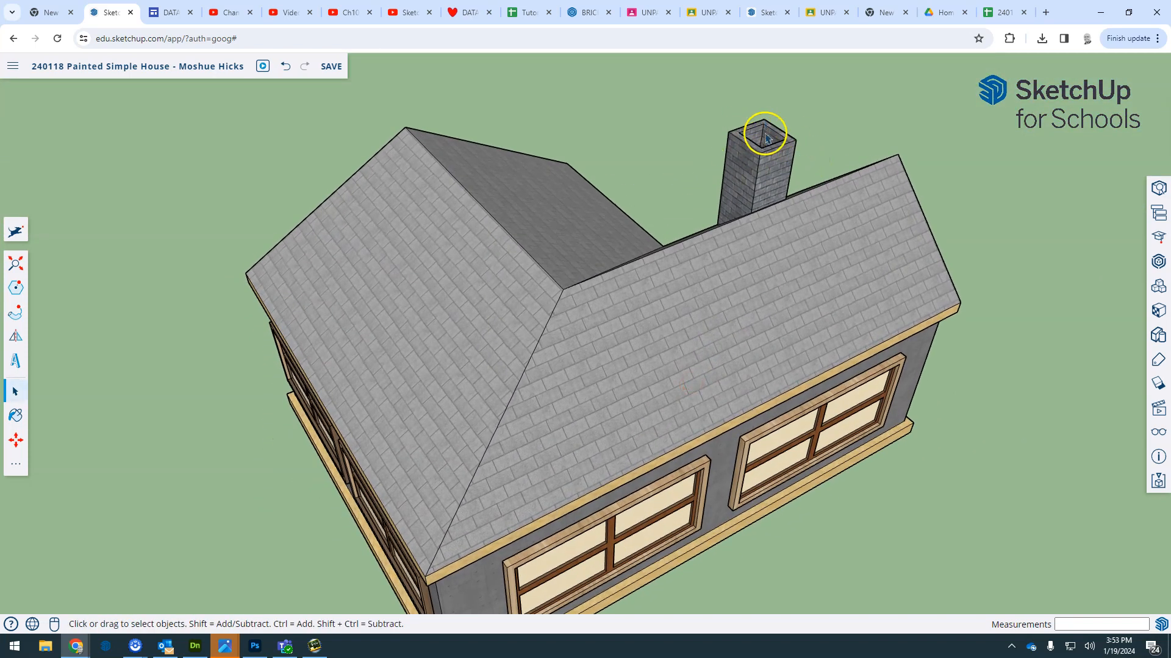
middle_click_drag(977, 434, 345, 183)
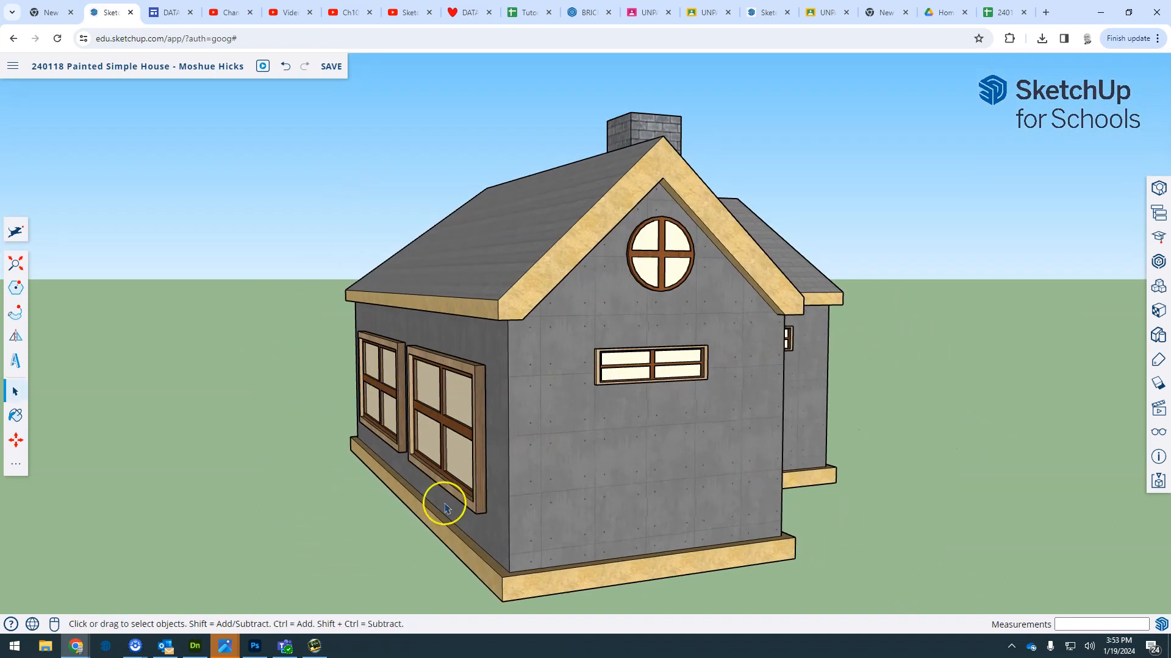